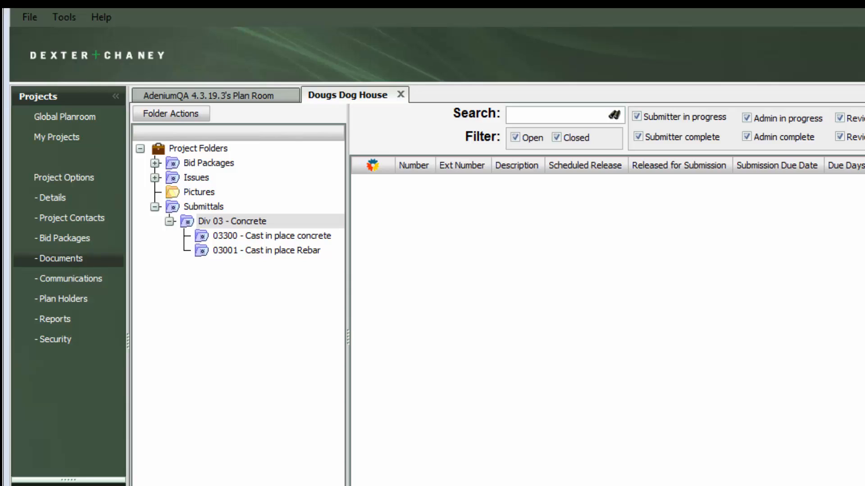
# - Start a new submittal item in the Div 03 - Concrete group with the description "Steel Reinforcement Shop Drawing"
pyautogui.rightClick(260, 220)
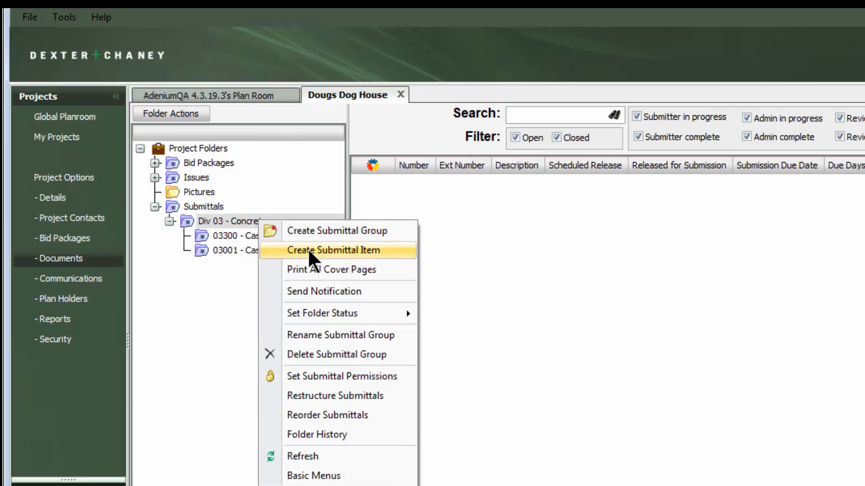
pyautogui.click(310, 252)
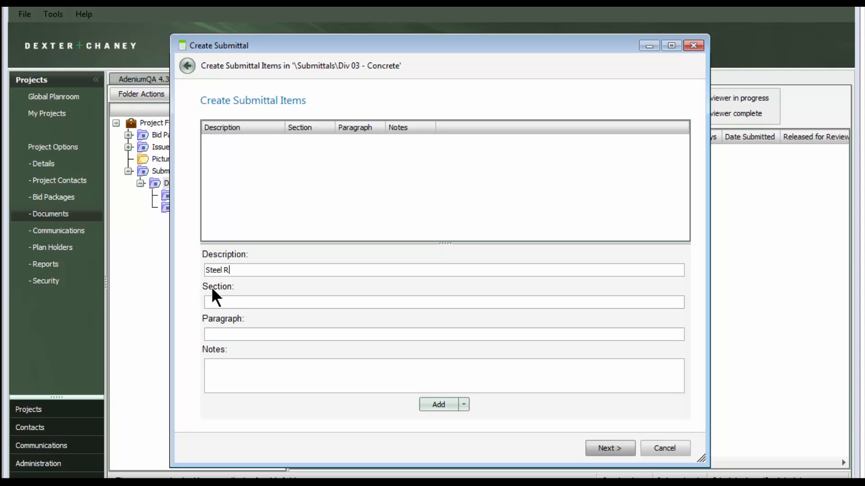
pyautogui.write('Steel Reinforcement Shop Drawing')
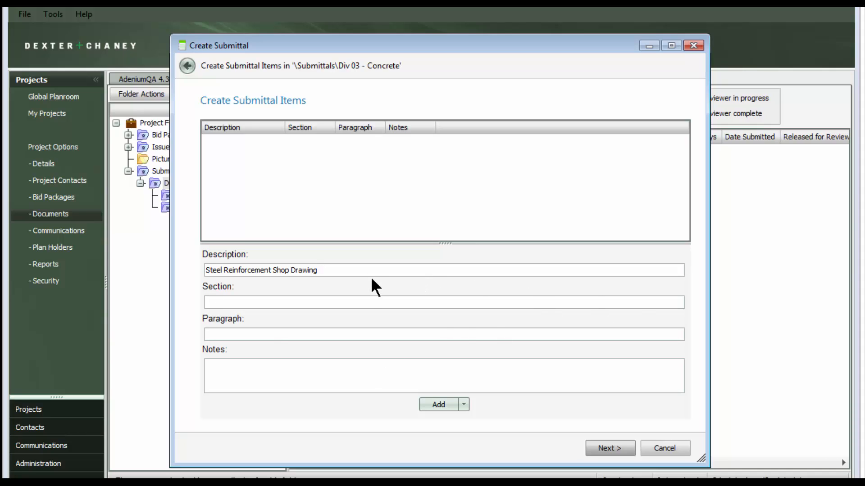
# - Fill in section 033000, paragraph 1.4.c and the copied specification text as notes, and add the item to the list
pyautogui.click(358, 302)
pyautogui.write('033000')
pyautogui.press('Tab')
pyautogui.write('1.4.c')
pyautogui.click(260, 367)
pyautogui.write('Steel Reinforcement Shop Drawings:, Placing drawings that detail fabrication, bending, and placement. Include bar sizes, lengths, material, grade, bar schedules, stirrup spacing, bent bar diagrams, bar arrangement, splices and laps, mechanical connections, tie spacing, hoop spacing, and supports for concrete reinforcement')
pyautogui.click(431, 402)
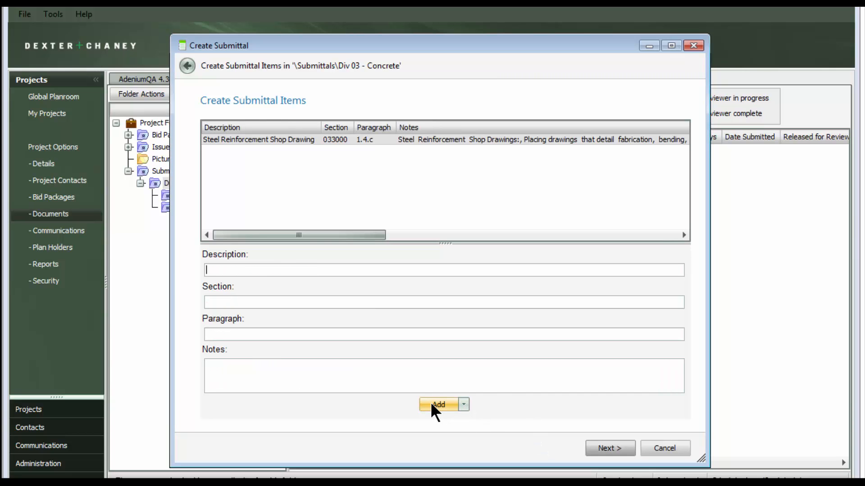
# - Add a second item "Formwork Shop Drawings" with section 033000, paragraph 14.d and the copied specification text as notes
pyautogui.write('Formwork Shop Drawings')
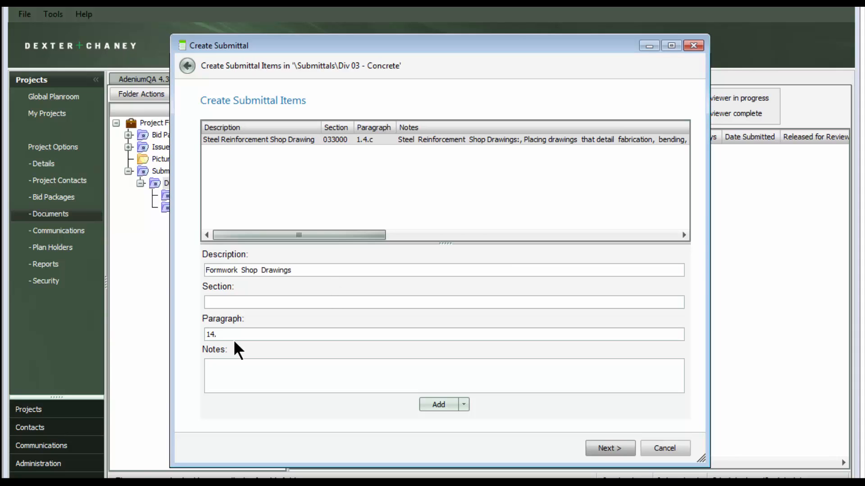
pyautogui.click(234, 339)
pyautogui.write('14.d')
pyautogui.click(215, 300)
pyautogui.write('033000')
pyautogui.click(280, 380)
pyautogui.write('Formwork Shop Drawings, Prepared by or under the supervision of a qualified professional engineer detailing fabrication, assembly, and support of formwork.')
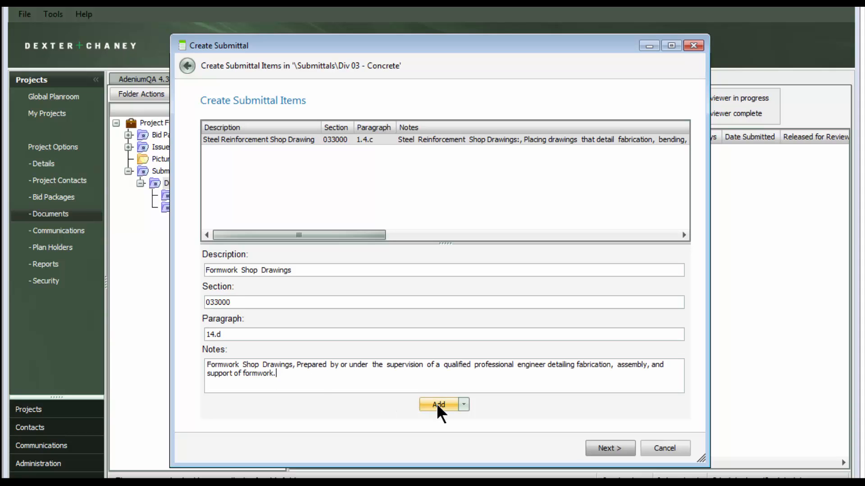
pyautogui.click(436, 403)
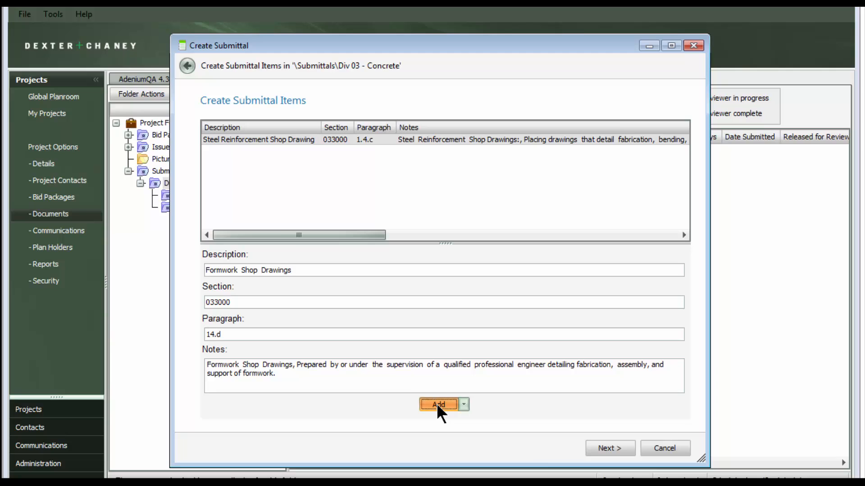
# - Set the type of the first submittal item to Shop Drawing, copy it down to the second item, and fit the column width
pyautogui.click(603, 450)
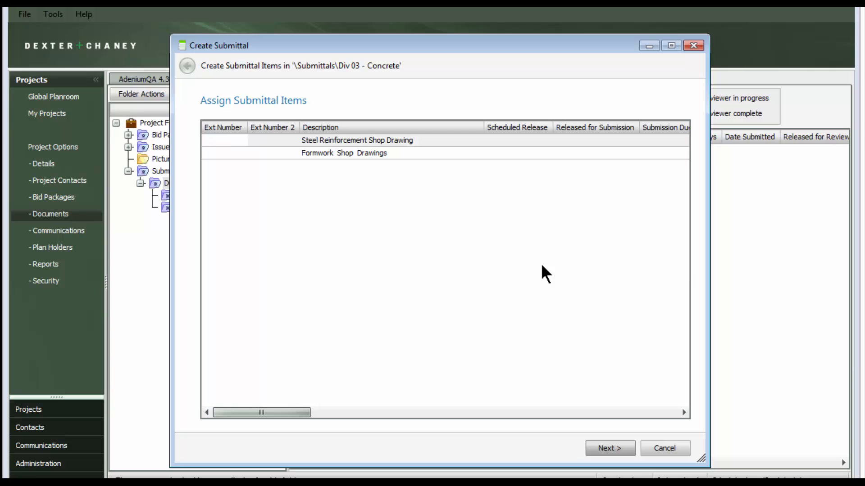
pyautogui.moveTo(292, 413)
pyautogui.mouseDown()
pyautogui.moveTo(664, 417)
pyautogui.moveTo(284, 407)
pyautogui.mouseUp()
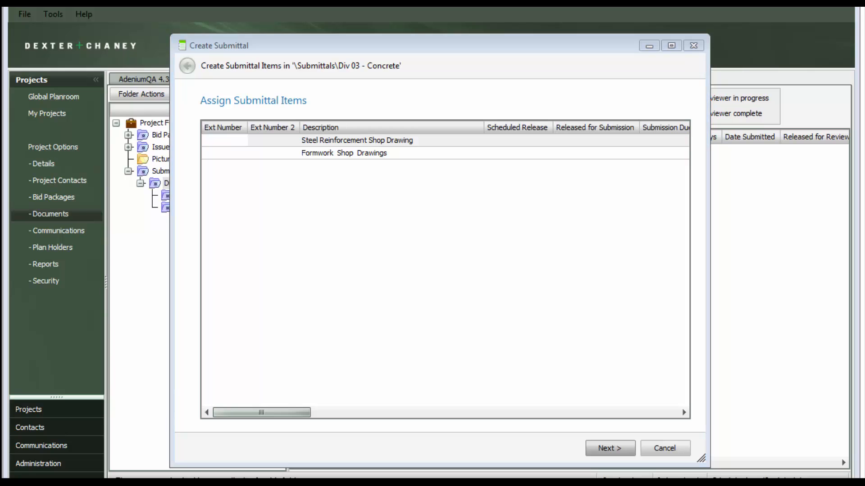
pyautogui.moveTo(297, 409); pyautogui.dragTo(421, 420)
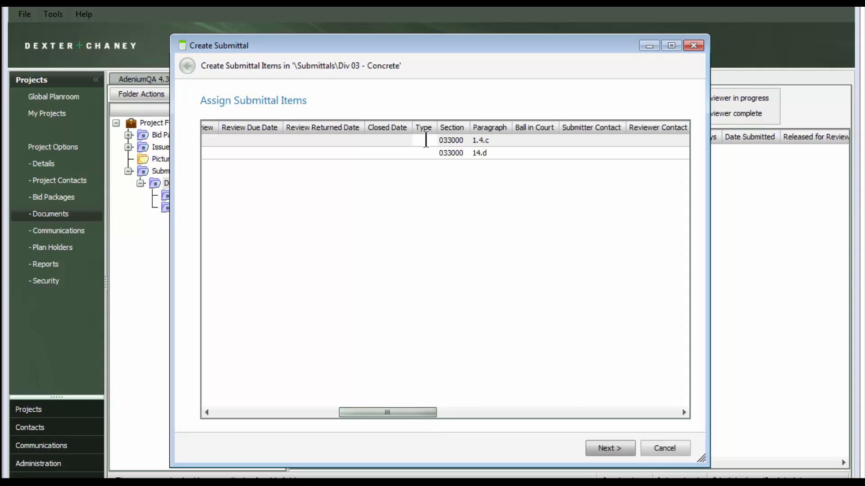
pyautogui.write('Shop Drawing')
pyautogui.rightClick(422, 139)
pyautogui.click(467, 165)
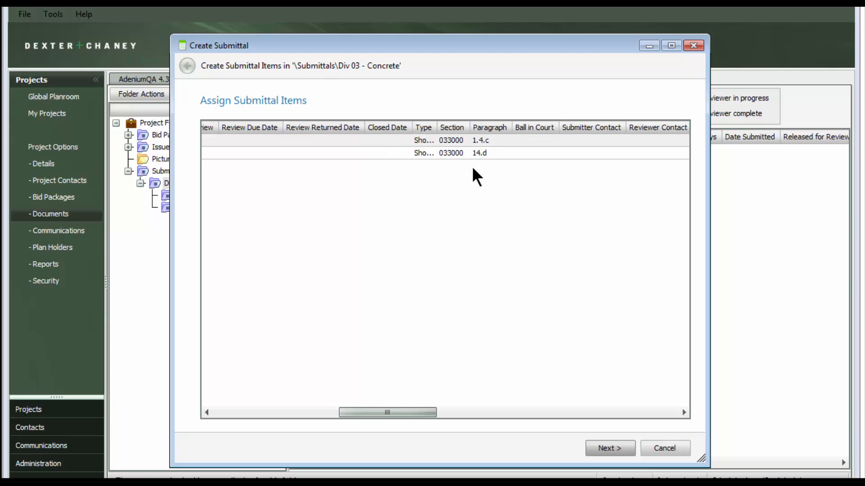
pyautogui.doubleClick(437, 125)
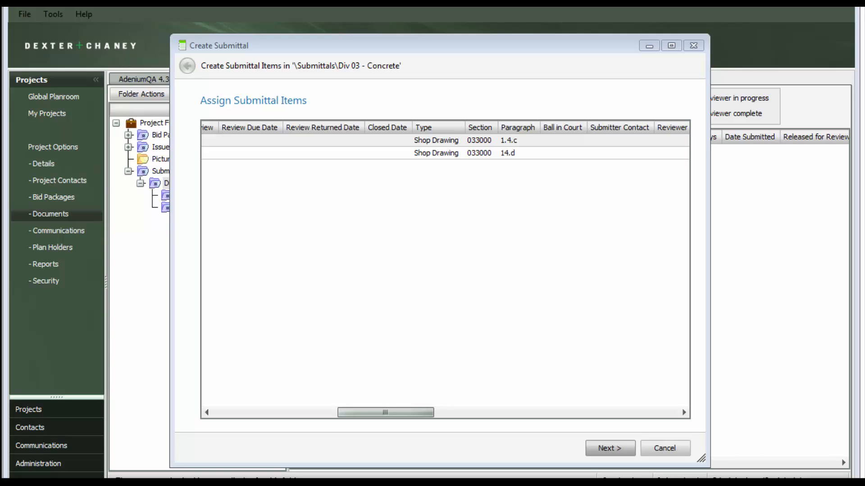
# - Finish the wizard to create the submittal items in the Div 03 - Concrete group
pyautogui.moveTo(408, 413); pyautogui.dragTo(255, 414)
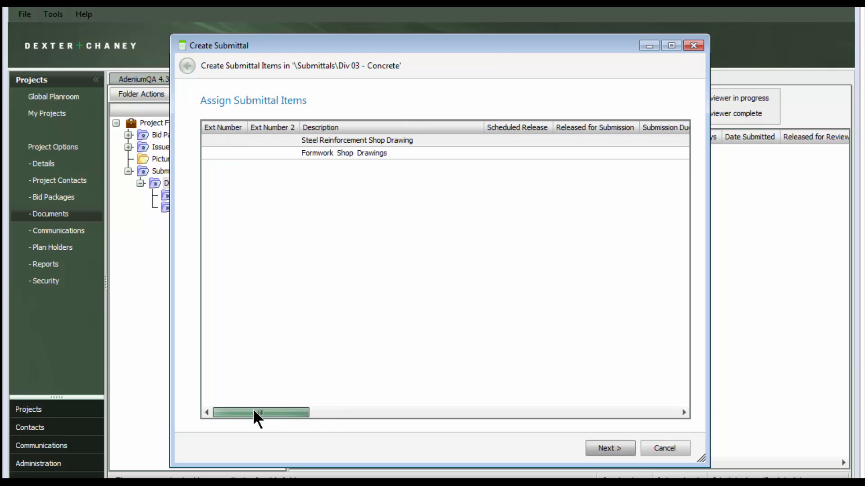
pyautogui.click(610, 447)
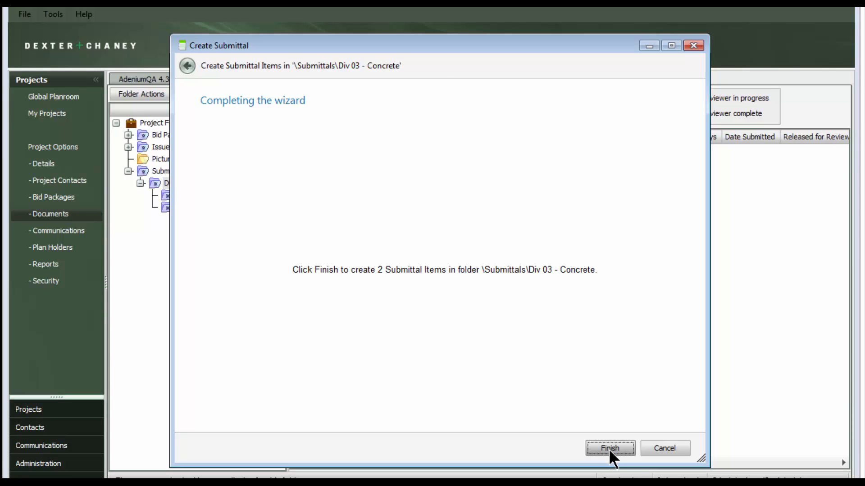
pyautogui.click(609, 449)
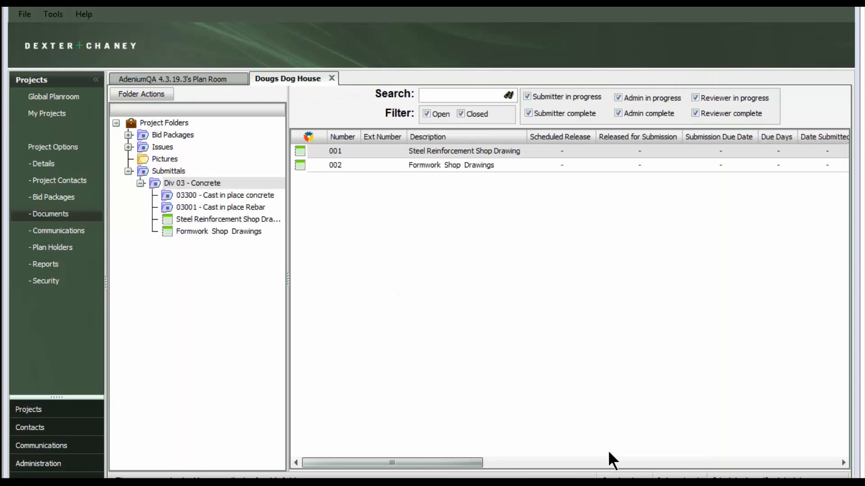
# - Review the Steel Reinforcement Shop Drawing submittal in its view and edit windows, closing both without changes
pyautogui.moveTo(451, 463); pyautogui.dragTo(428, 456)
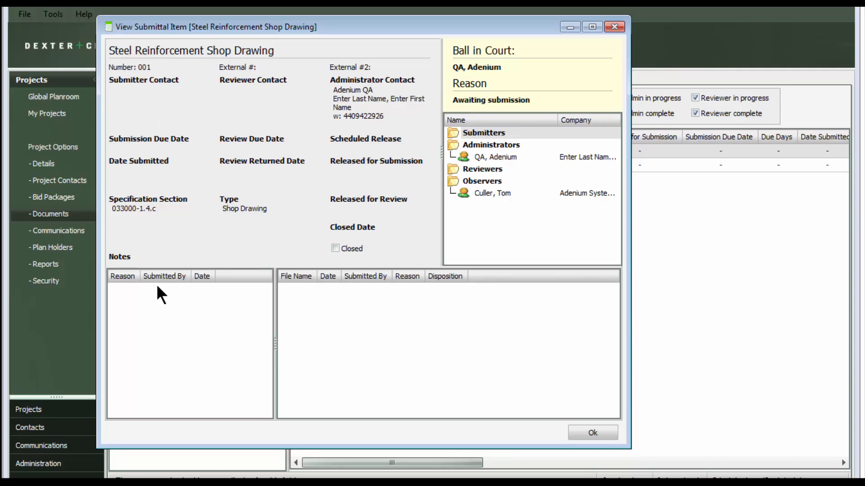
pyautogui.click(596, 433)
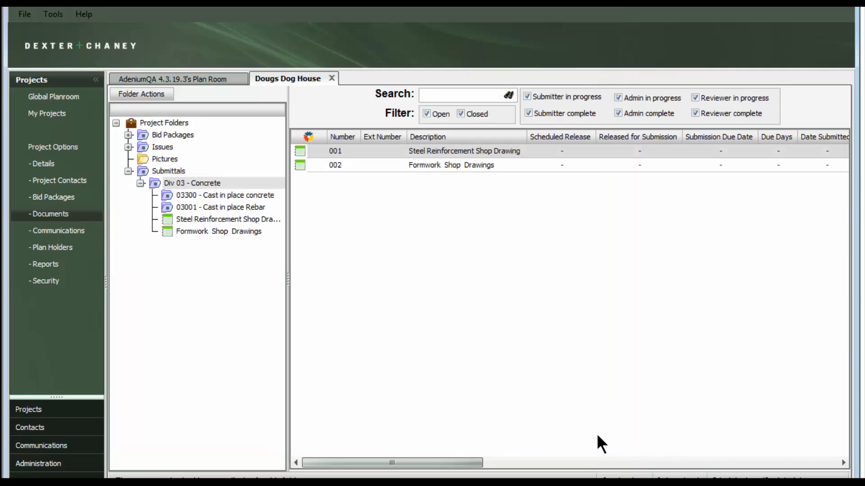
pyautogui.rightClick(368, 151)
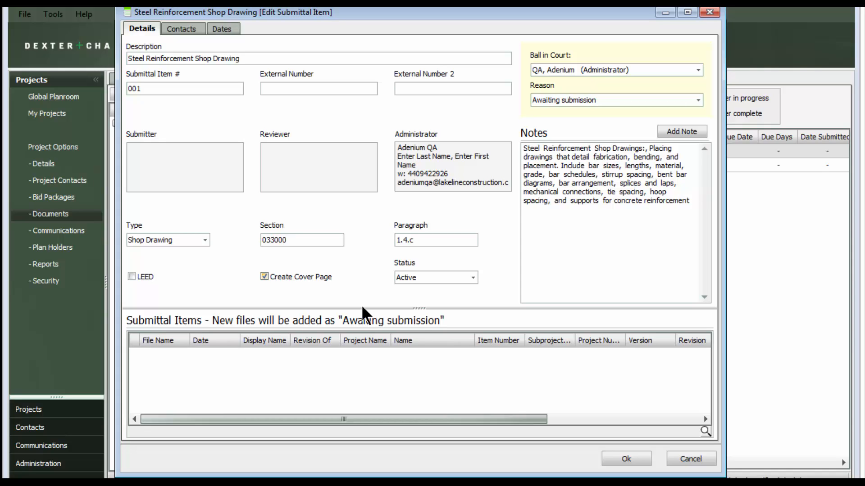
pyautogui.click(684, 457)
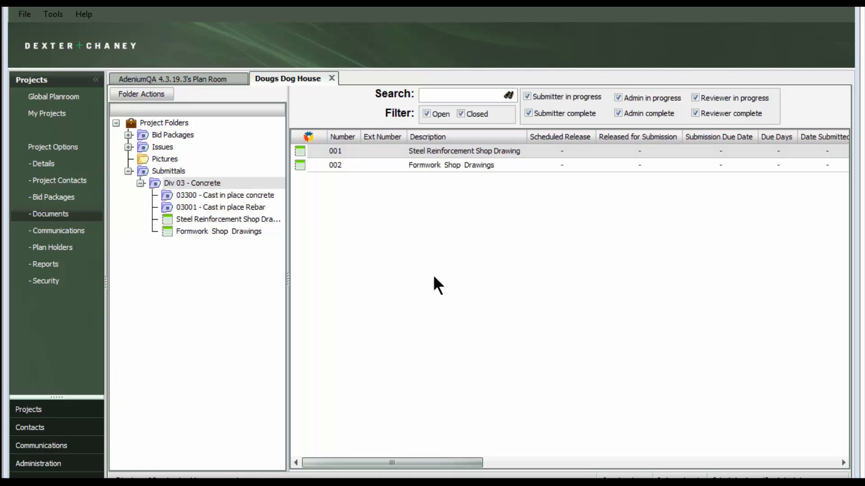
# - Start new submittal items in the 03300 - Cast in place concrete group, skip to the import grid and bring in the prepared submittal list
pyautogui.click(198, 195)
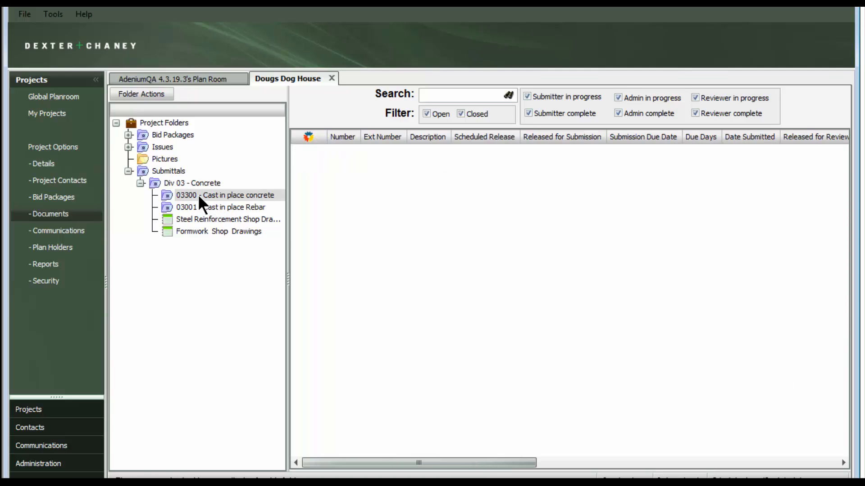
pyautogui.rightClick(199, 197)
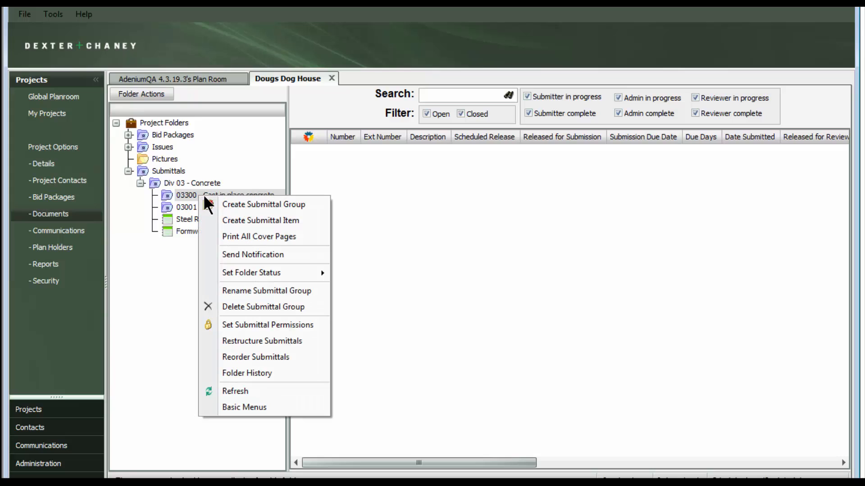
pyautogui.click(282, 220)
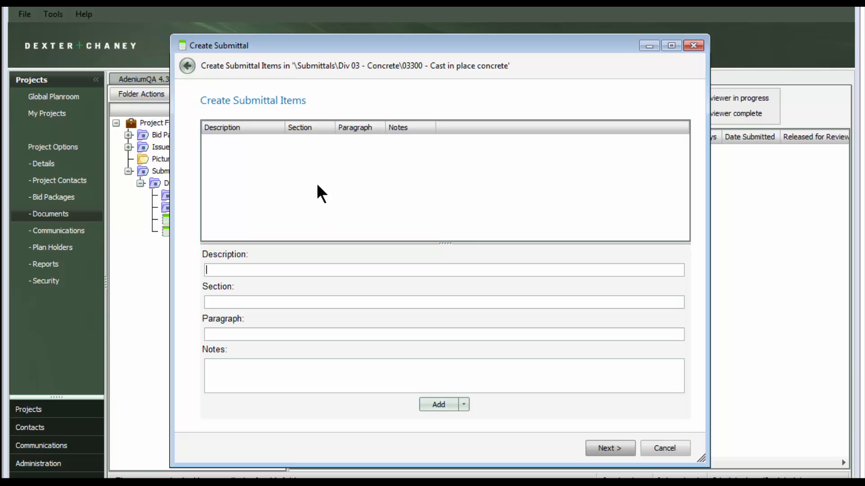
pyautogui.click(462, 403)
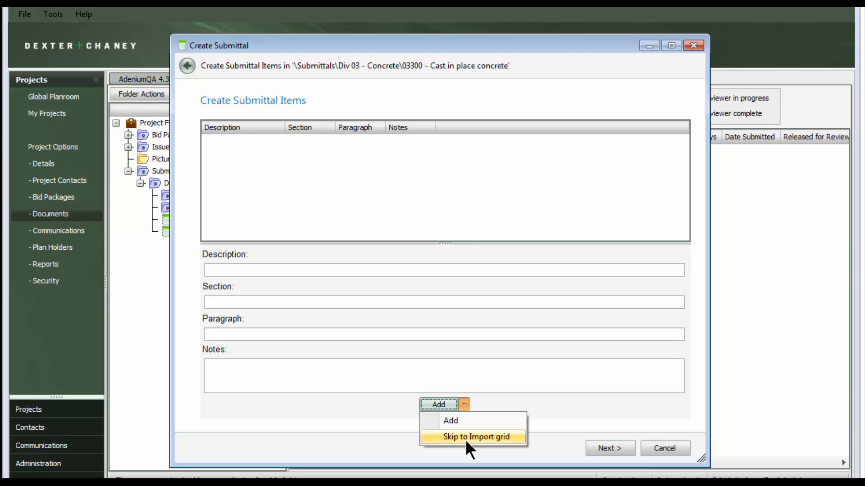
pyautogui.click(465, 438)
pyautogui.moveTo(862, 182); pyautogui.dragTo(409, 253)
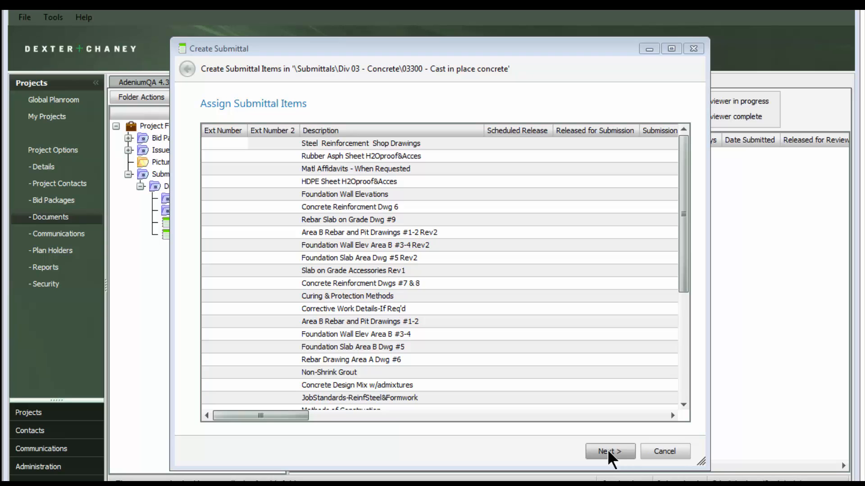
# - Copy section 033000 from the first row down to all other imported submittal items
pyautogui.moveTo(300, 416); pyautogui.dragTo(442, 416)
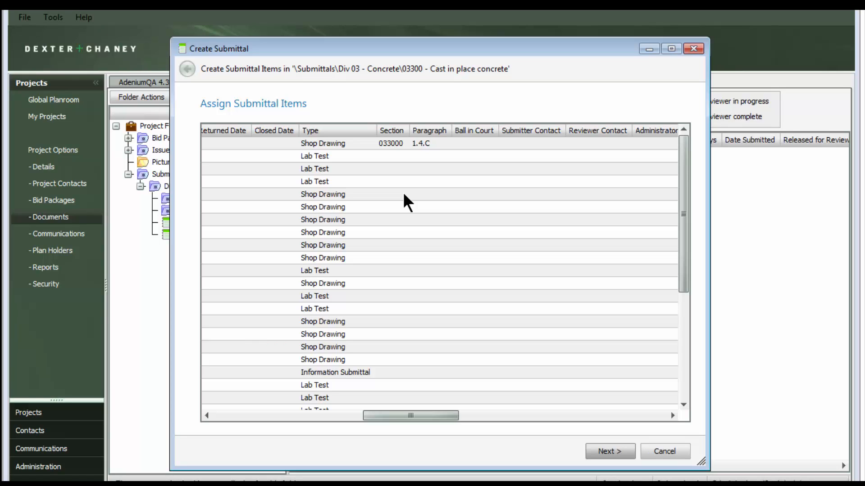
pyautogui.click(389, 144)
pyautogui.rightClick(389, 144)
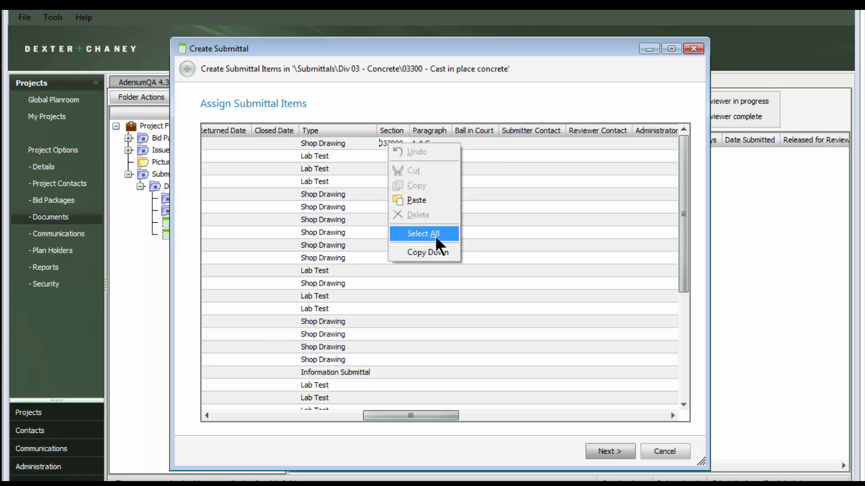
pyautogui.click(456, 253)
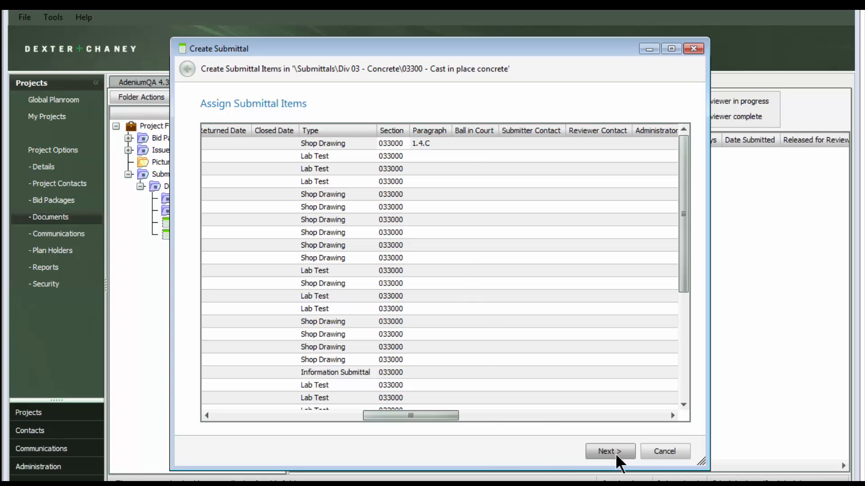
# - Complete the wizard to create the imported submittal items in the 03300 - Cast in place concrete group
pyautogui.moveTo(424, 418)
pyautogui.mouseDown()
pyautogui.moveTo(478, 417)
pyautogui.moveTo(426, 422)
pyautogui.mouseUp()
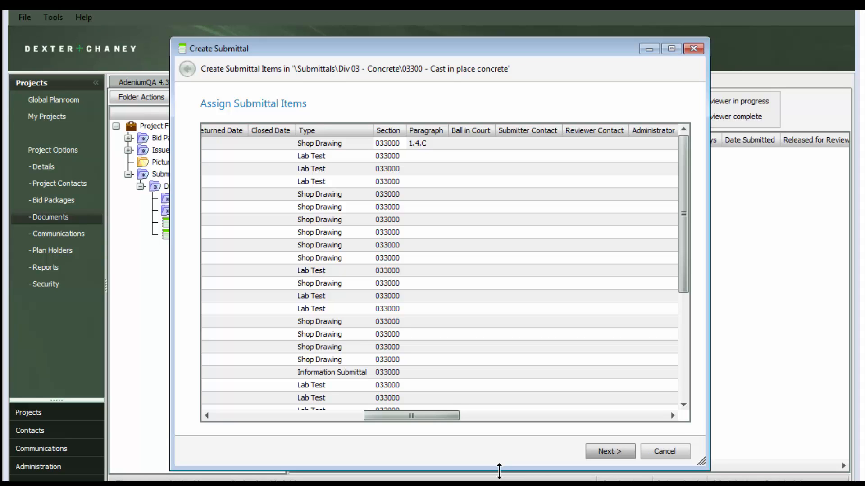
pyautogui.click(609, 450)
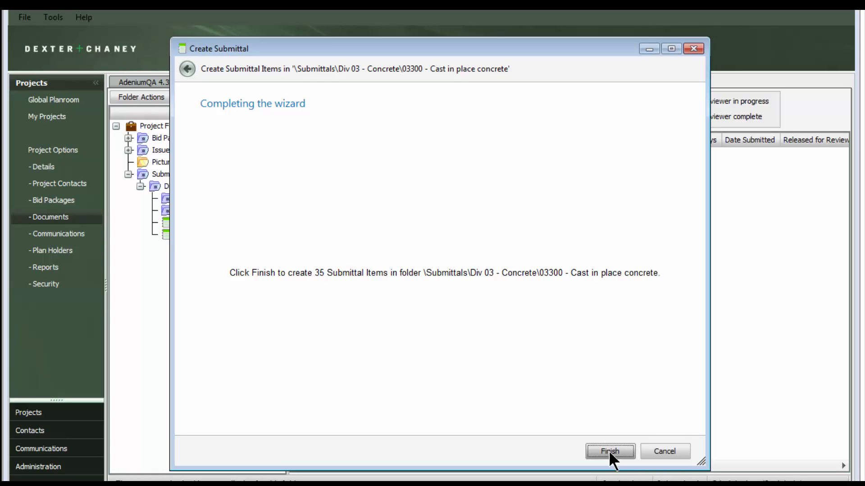
pyautogui.click(608, 452)
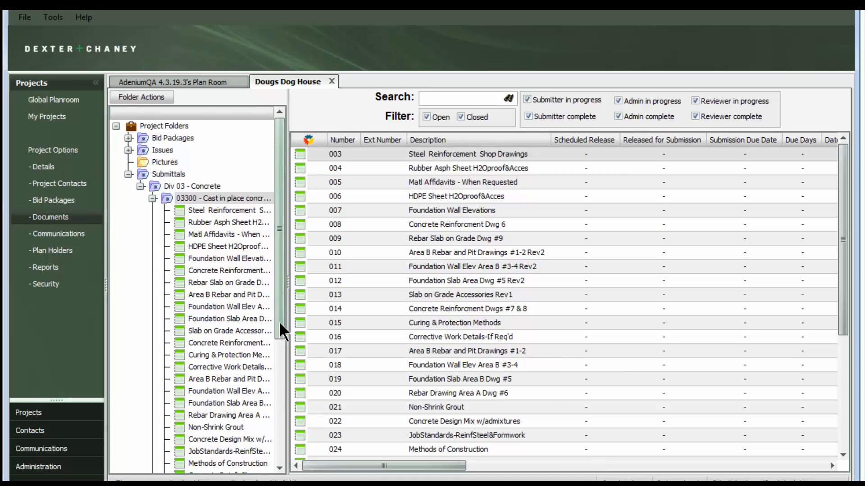
# - Check the details of the Curing & Protection Methods submittal in its edit window and close it without changes
pyautogui.moveTo(279, 328); pyautogui.dragTo(285, 312)
pyautogui.rightClick(342, 322)
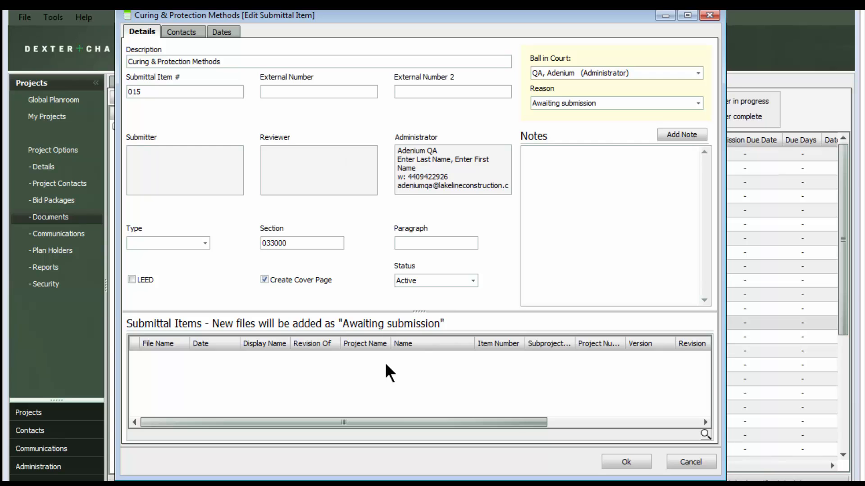
pyautogui.click(701, 463)
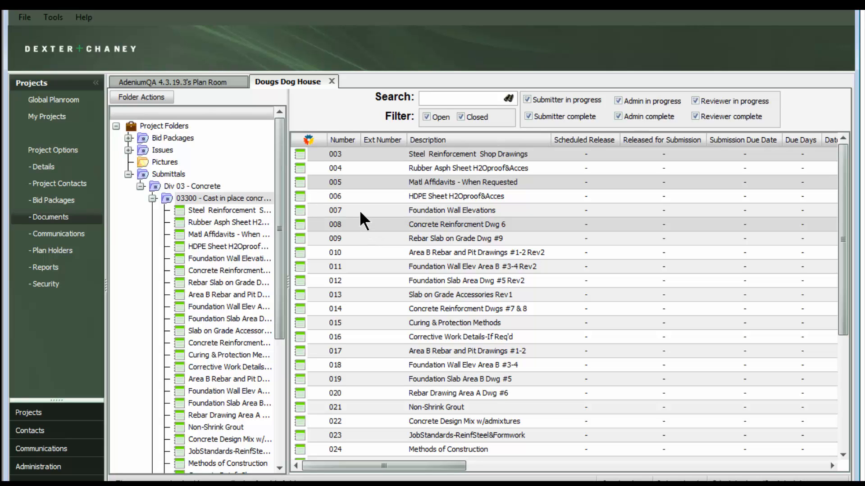
# - Select several submittal items in the 03300 group and open the multi-edit options for them
pyautogui.rightClick(363, 223)
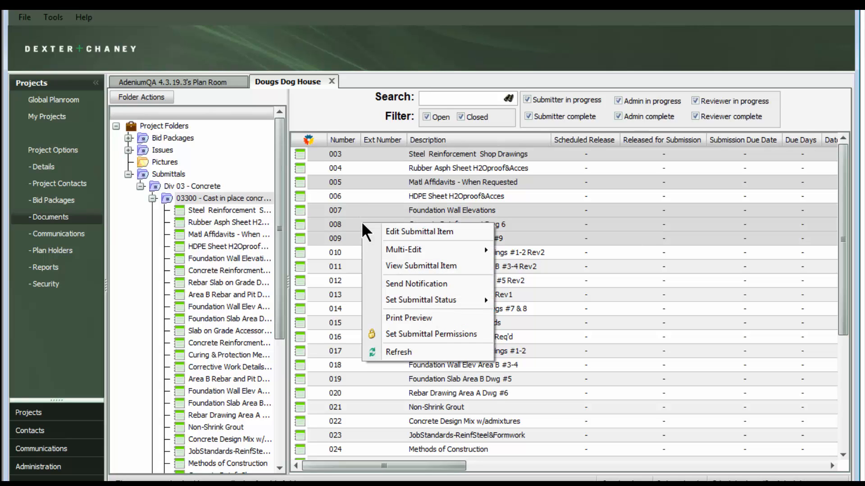
pyautogui.moveTo(479, 250)
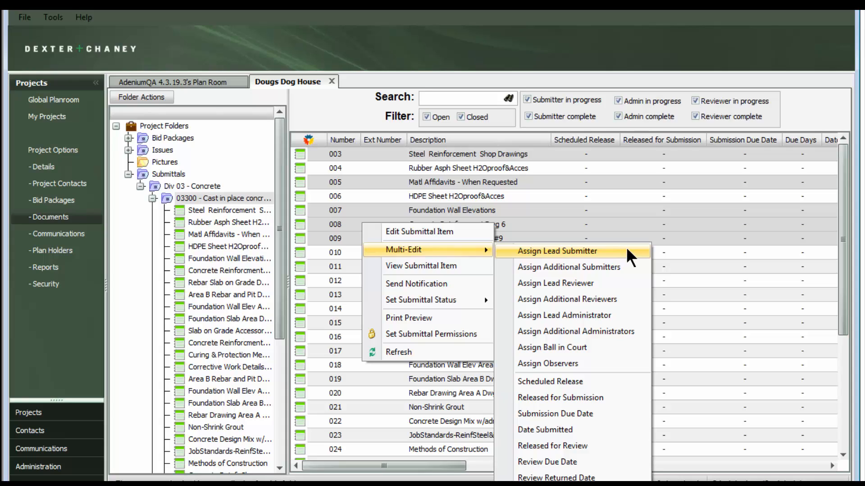